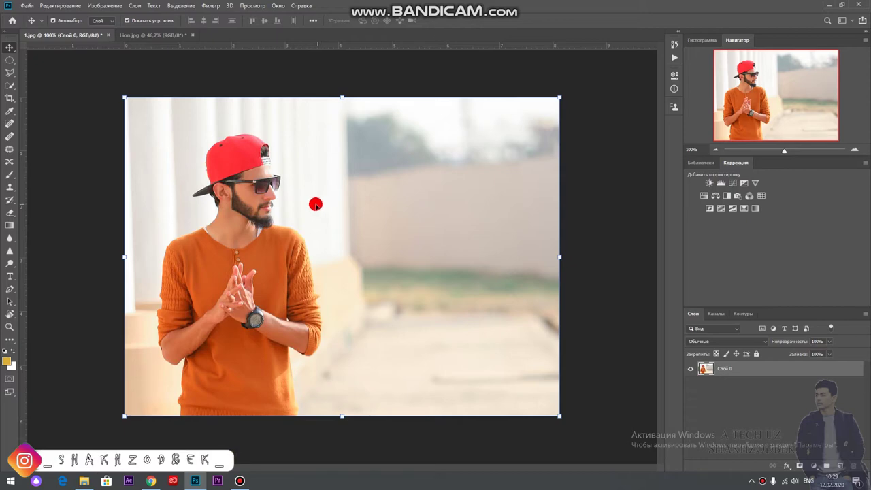
- Run Select > Focus Area to auto-isolate the in-focus man against white
click(179, 6)
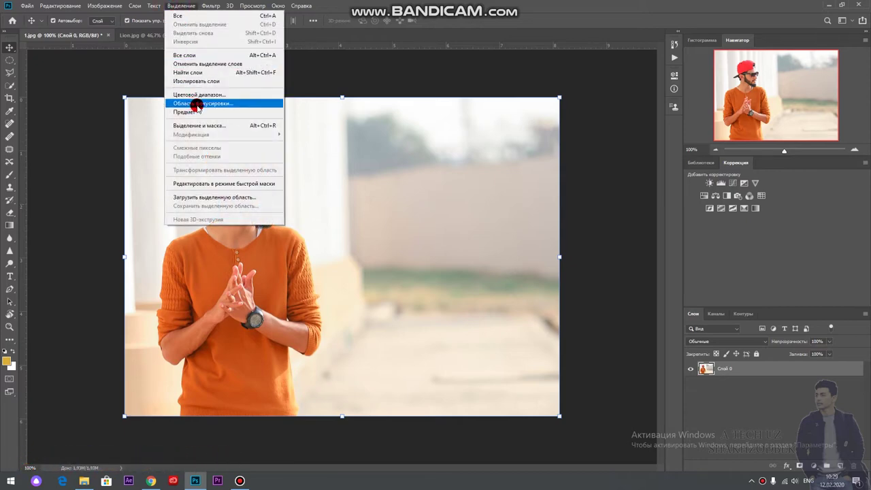
click(202, 104)
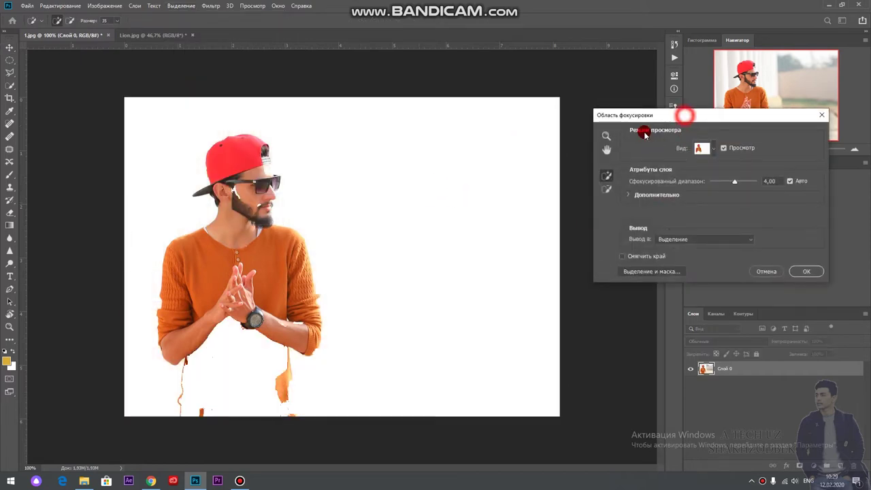
- Move the Focus Area dialog off the man and raise In-Focus Range to 6,64
drag(685, 116, 521, 143)
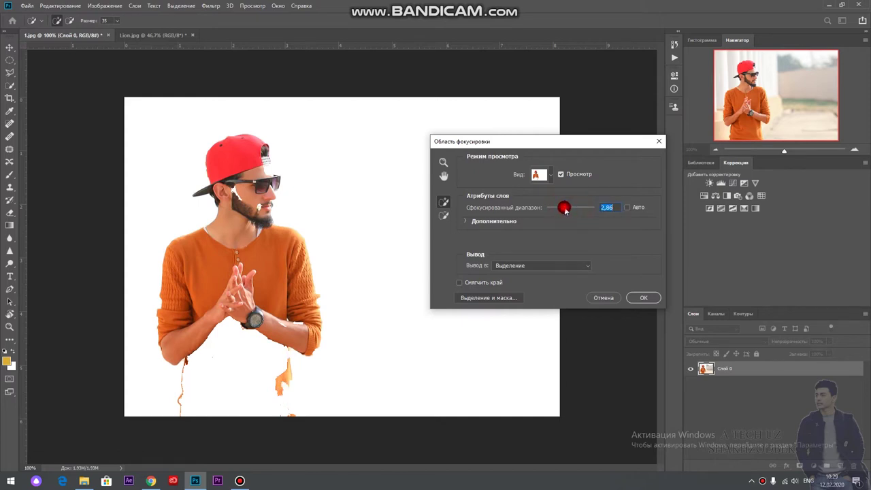
drag(575, 208, 591, 212)
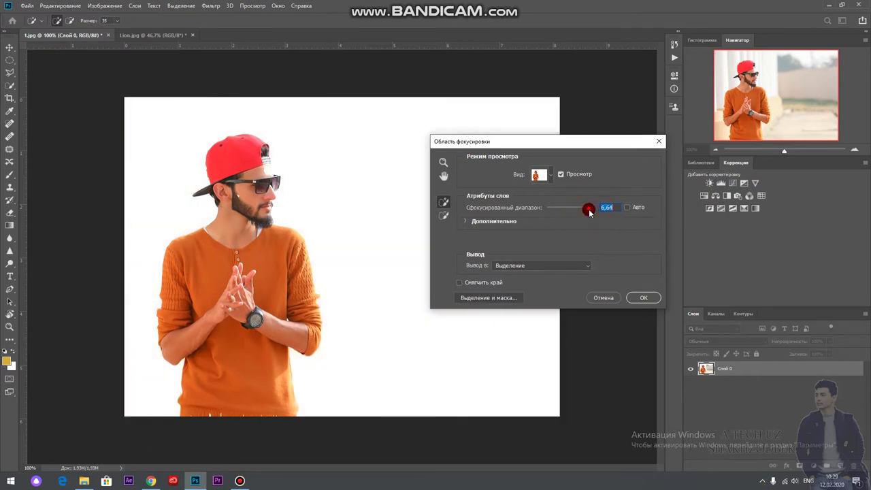
click(461, 211)
drag(499, 143, 542, 150)
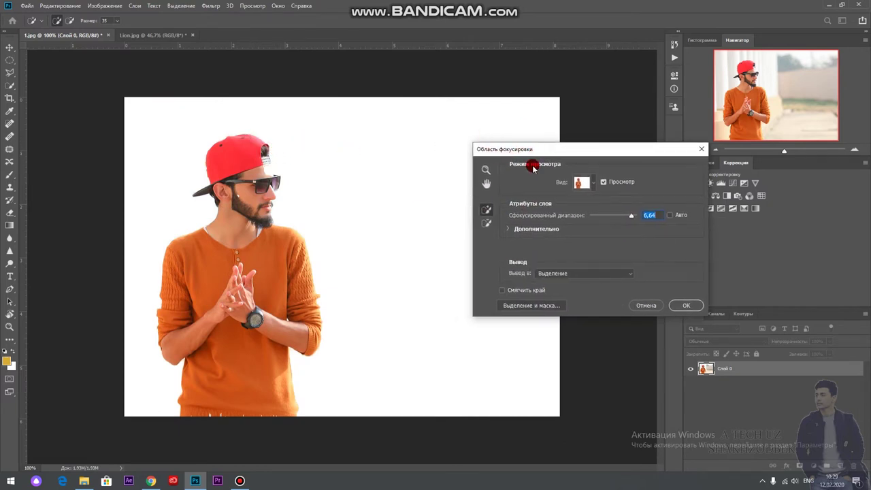
click(492, 208)
- Zoom in on the red cap to inspect the cutout edges up close
click(486, 169)
click(269, 163)
click(264, 151)
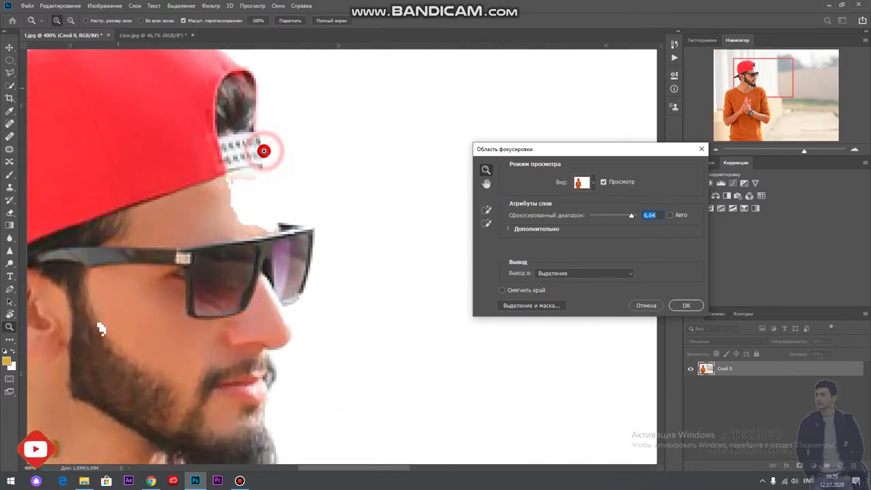
click(483, 208)
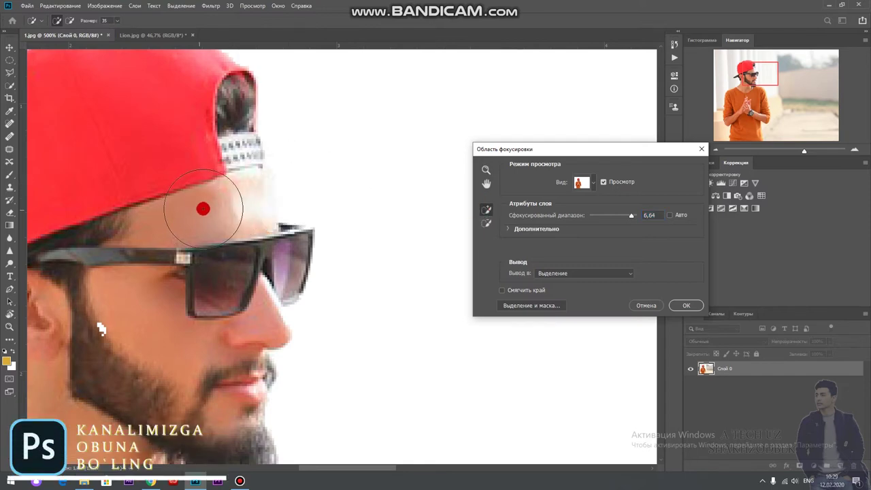
scroll(235, 196, down, 3)
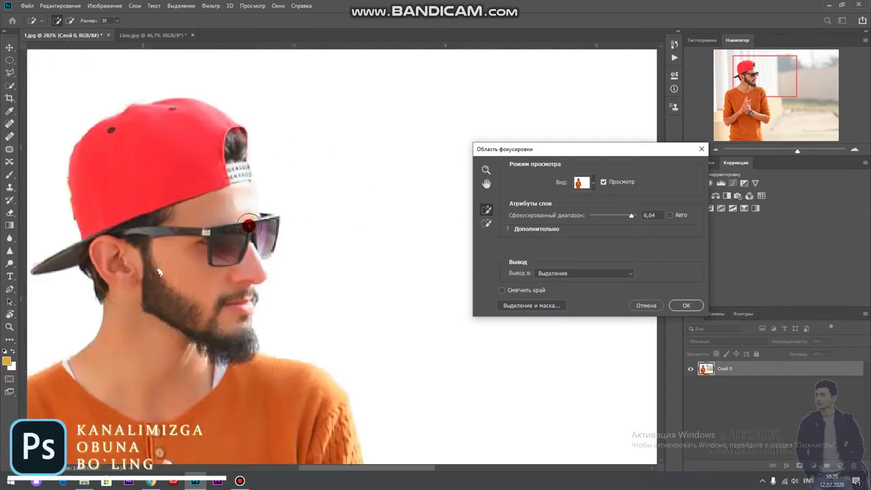
scroll(249, 226, down, 2)
scroll(233, 397, down, 1)
scroll(241, 411, up, 1)
scroll(242, 360, up, 2)
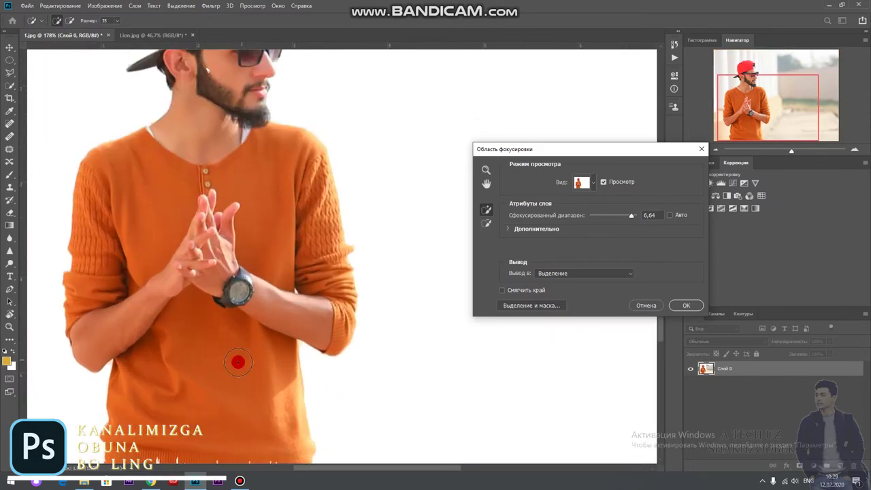
scroll(242, 360, up, 1)
scroll(225, 375, up, 1)
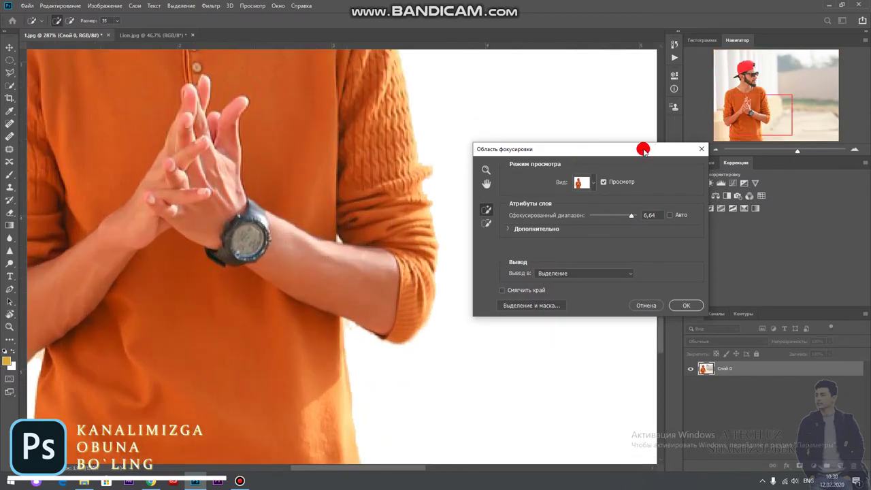
- Brush the orange sweater's lower hem into the focus area, then zoom back out
drag(644, 150, 443, 138)
drag(657, 274, 658, 340)
drag(367, 137, 530, 149)
mouse_move(204, 292)
mouse_down()
mouse_move(117, 317)
mouse_move(62, 317)
mouse_move(305, 318)
mouse_move(257, 226)
mouse_up()
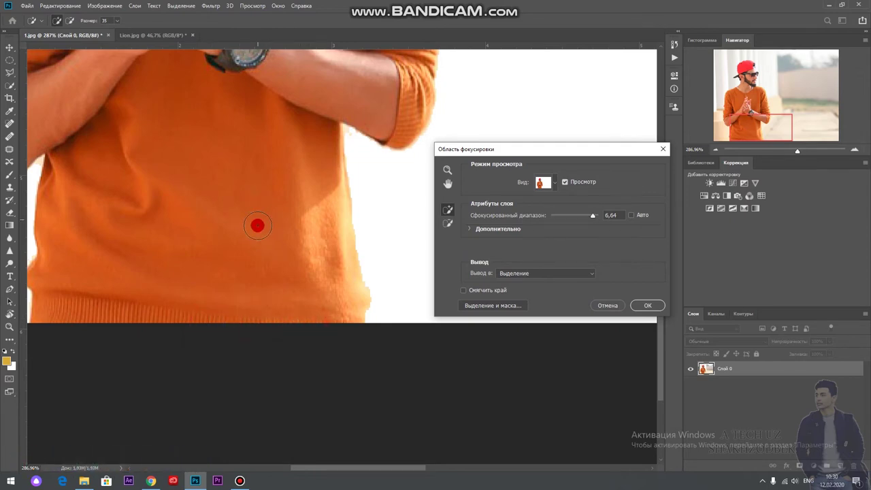
scroll(257, 226, down, 3)
scroll(256, 224, down, 3)
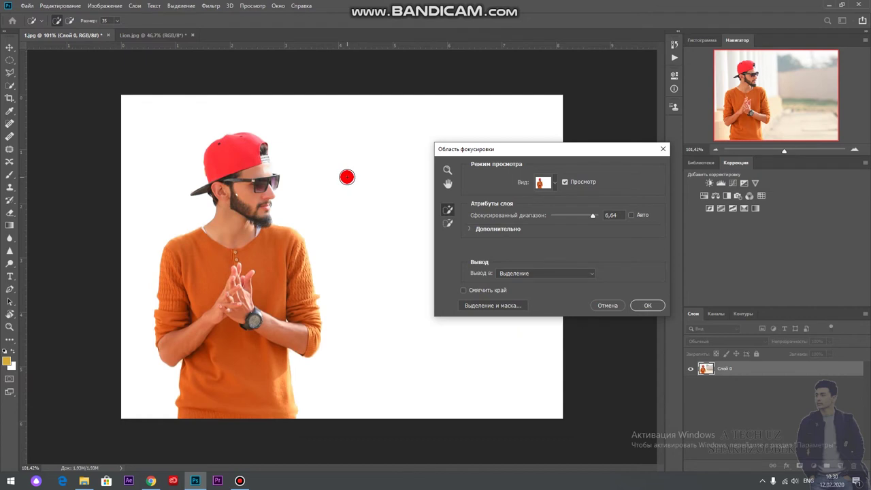
click(448, 224)
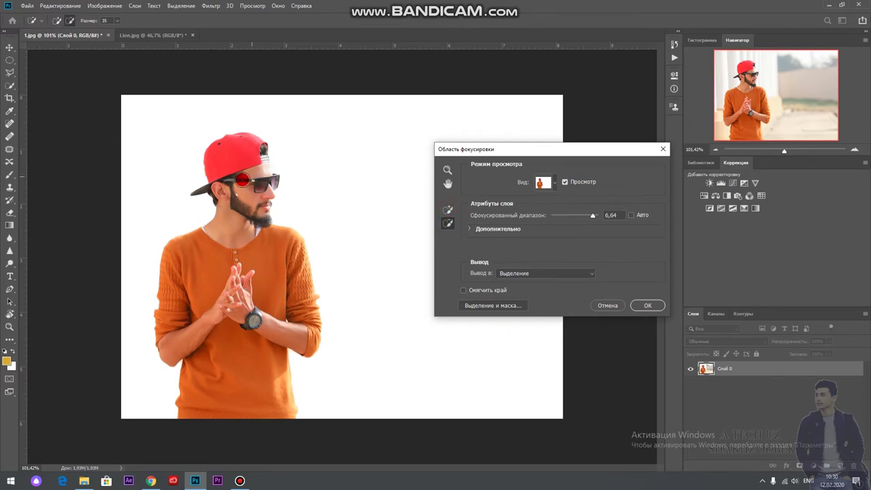
- Brush around the neck and cap, then re-add the face, glasses, beard and red cap
scroll(235, 181, up, 5)
drag(119, 286, 300, 204)
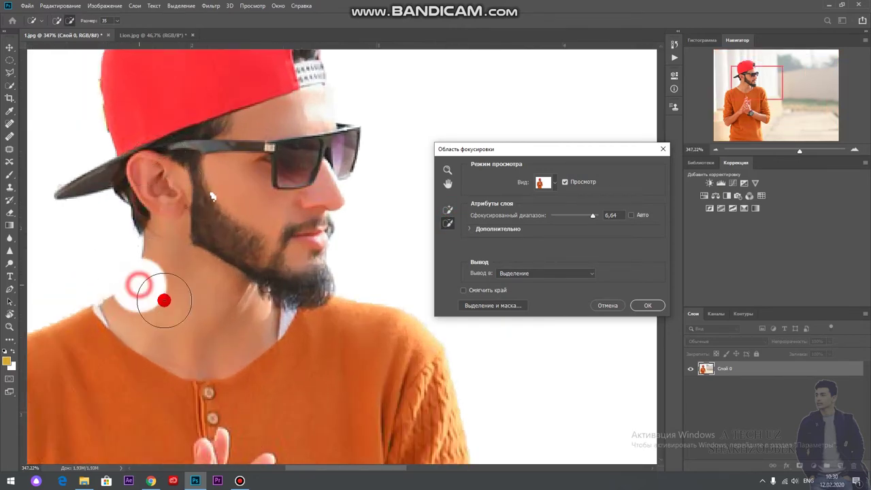
drag(193, 87, 263, 120)
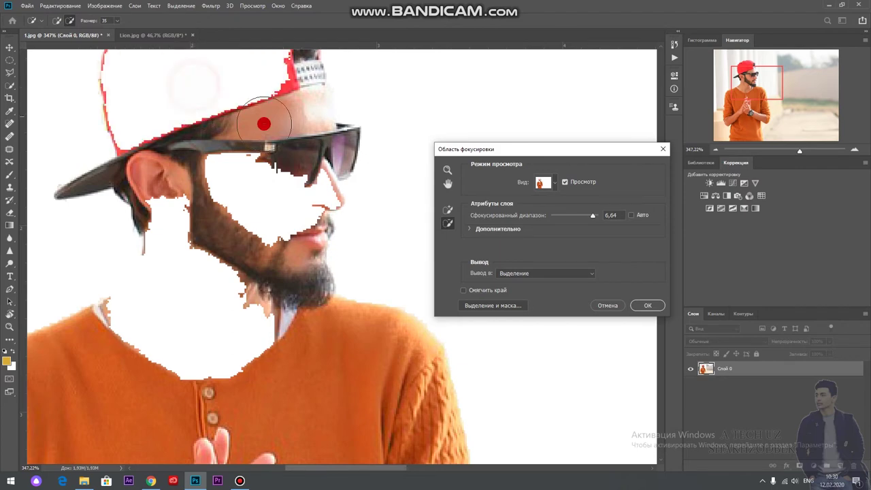
click(448, 210)
mouse_move(270, 184)
mouse_down()
mouse_move(184, 74)
mouse_move(292, 204)
mouse_move(186, 118)
mouse_move(253, 229)
mouse_move(221, 92)
mouse_move(166, 212)
mouse_move(171, 292)
mouse_move(224, 323)
mouse_move(198, 311)
mouse_move(135, 329)
mouse_move(130, 306)
mouse_move(146, 268)
mouse_move(230, 289)
mouse_move(204, 291)
mouse_move(239, 288)
mouse_move(216, 197)
mouse_up()
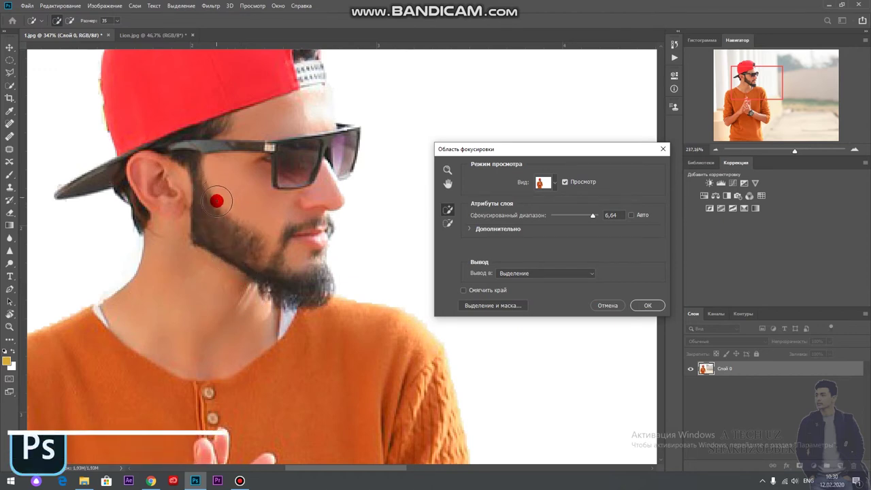
key(ctrl+0)
scroll(241, 236, up, 2)
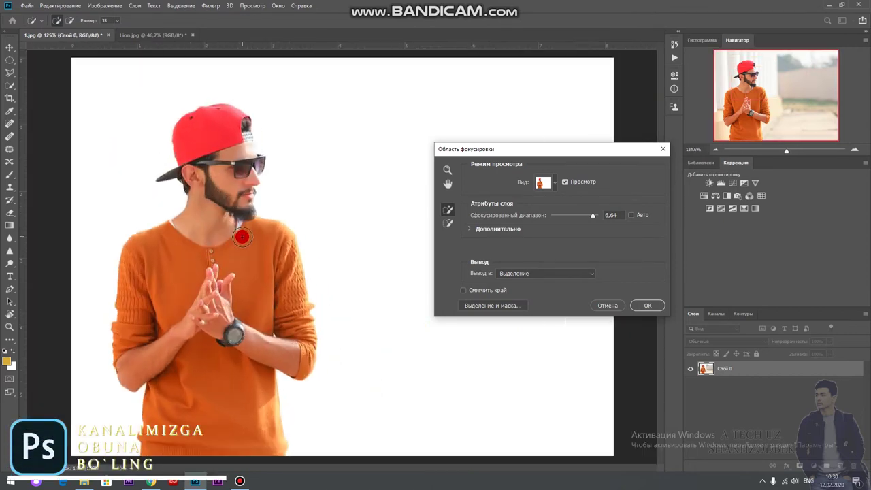
- Review the preview at about 113% and output the focus area as a selection
scroll(242, 236, down, 1)
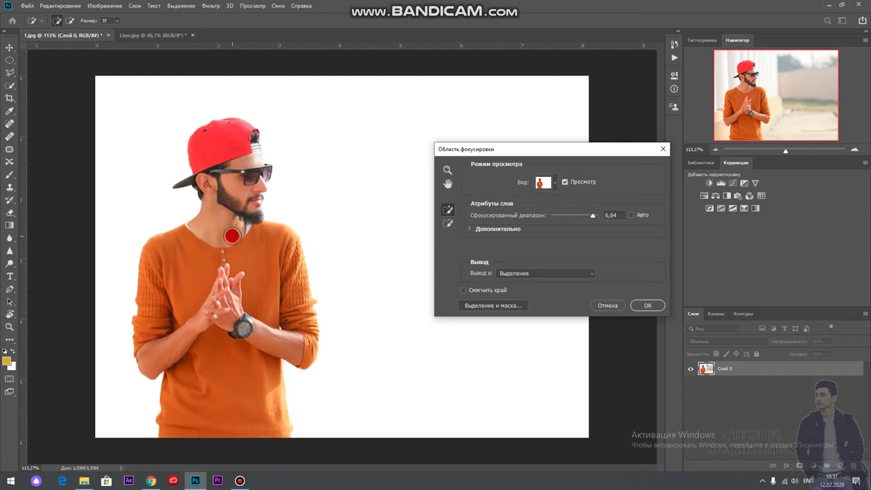
click(650, 306)
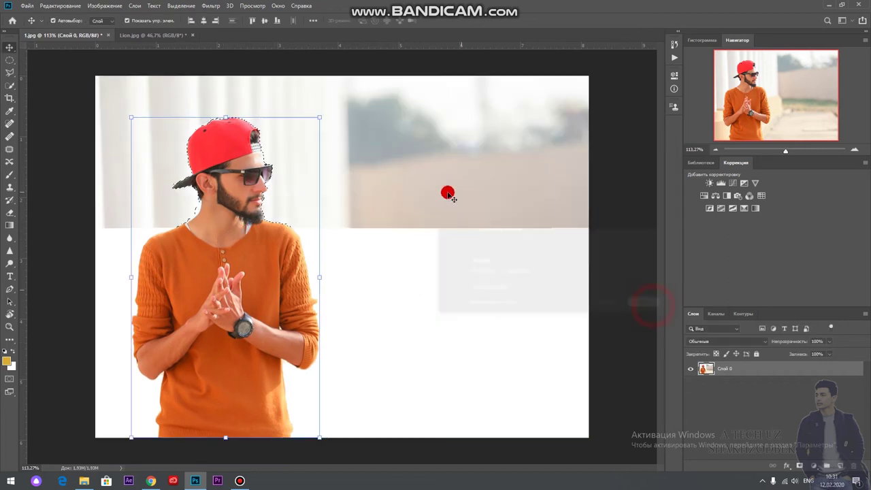
- Test-drag the selected man off the background, revert the move, and deselect with Ctrl+D
key(ctrl+minus)
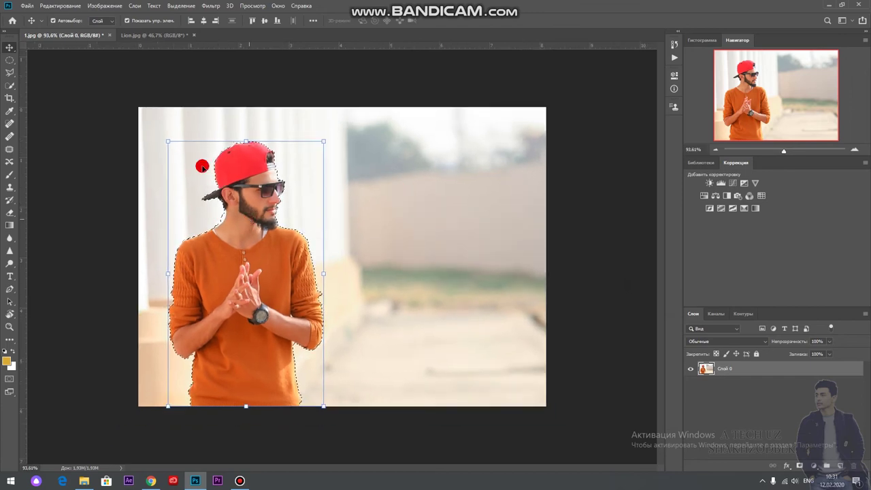
mouse_move(254, 224)
mouse_down()
mouse_move(384, 211)
mouse_move(461, 241)
mouse_move(239, 260)
mouse_up()
scroll(240, 261, down, 2)
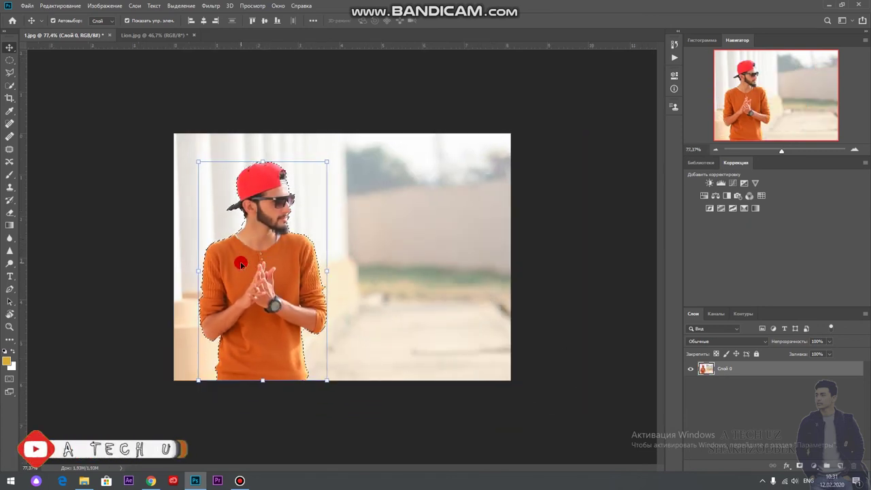
key(ctrl+d)
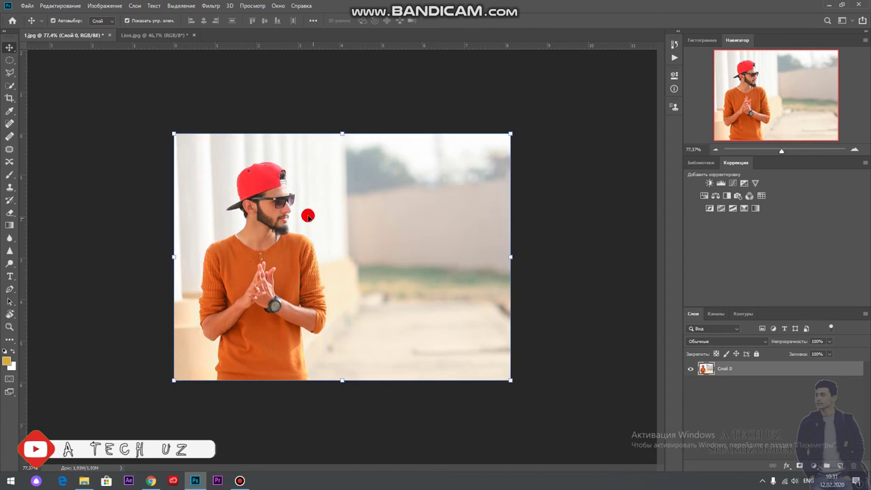
scroll(308, 216, up, 2)
click(181, 5)
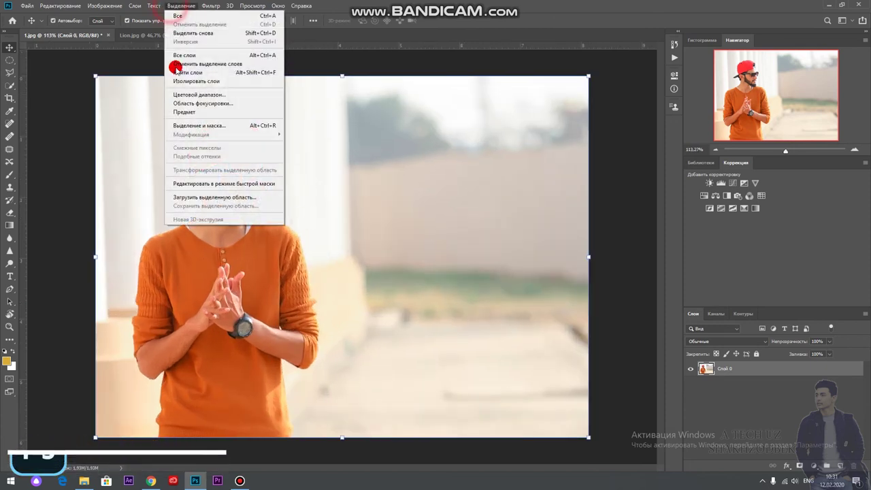